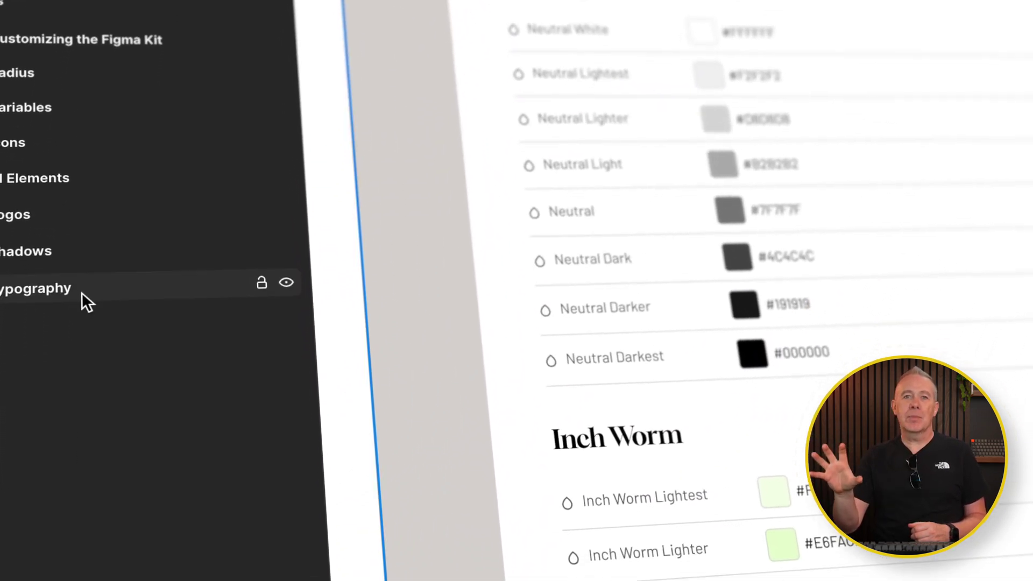
Select the UI Elements frame, then choose Figma as the Premium Landscape Design export format.
left_click(2, 202)
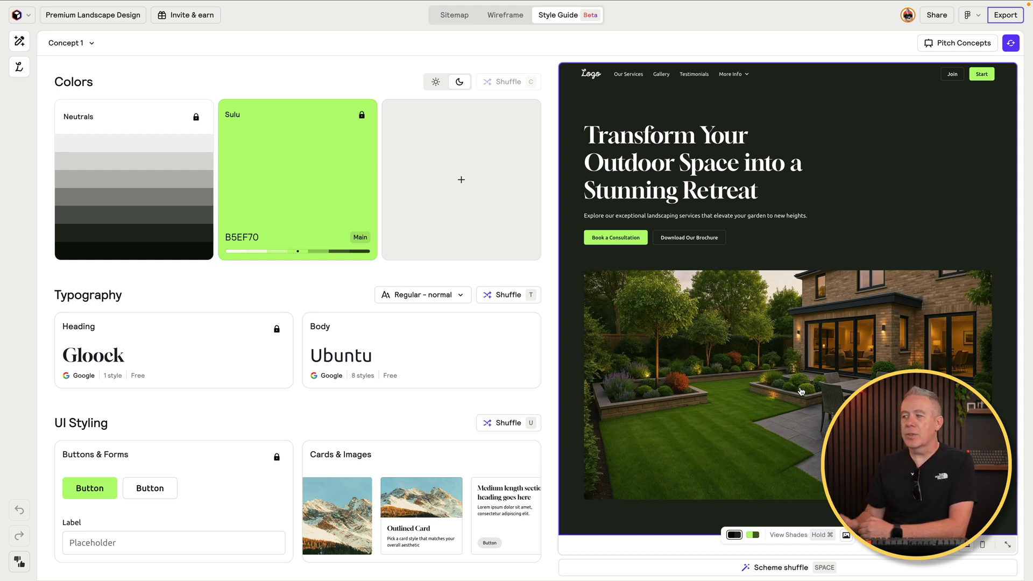
scroll(788, 306, "down", 10)
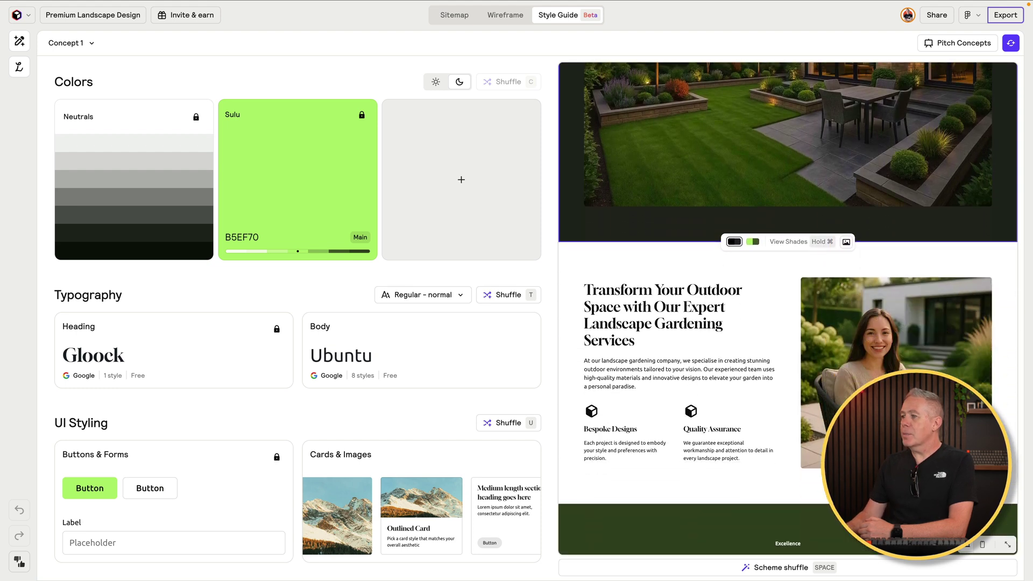
scroll(788, 307, "down", 5)
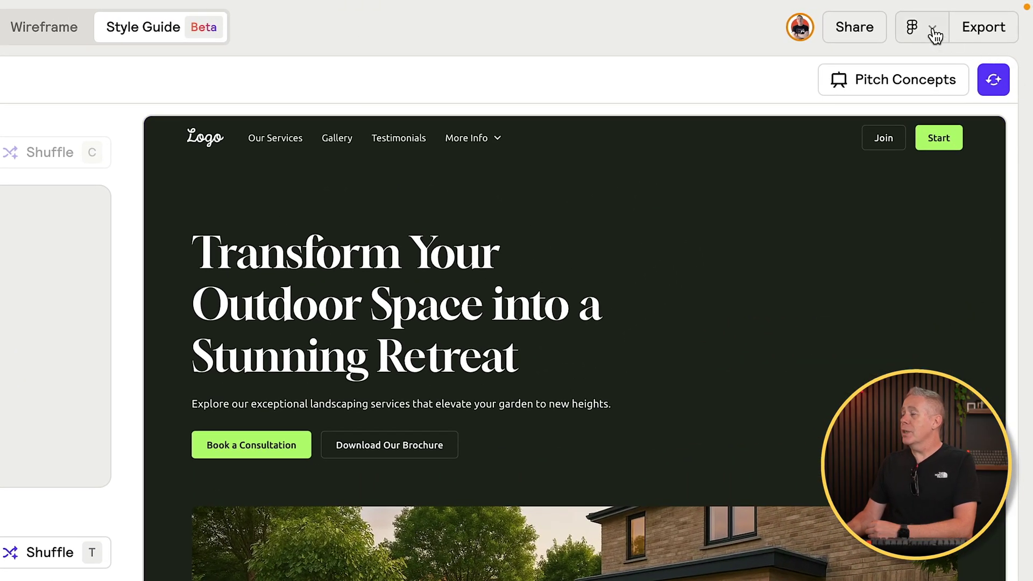
left_click(933, 30)
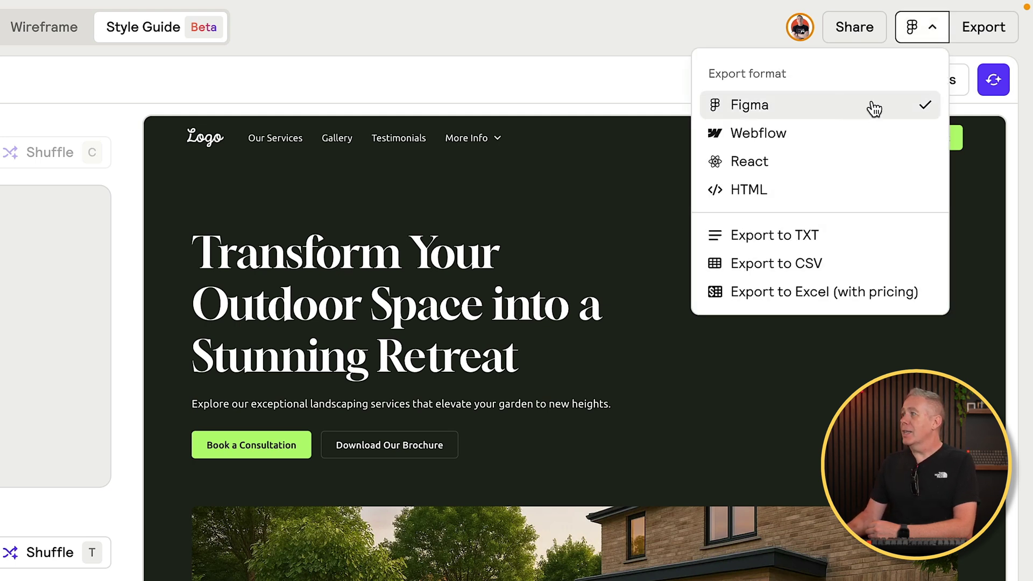
left_click(984, 31)
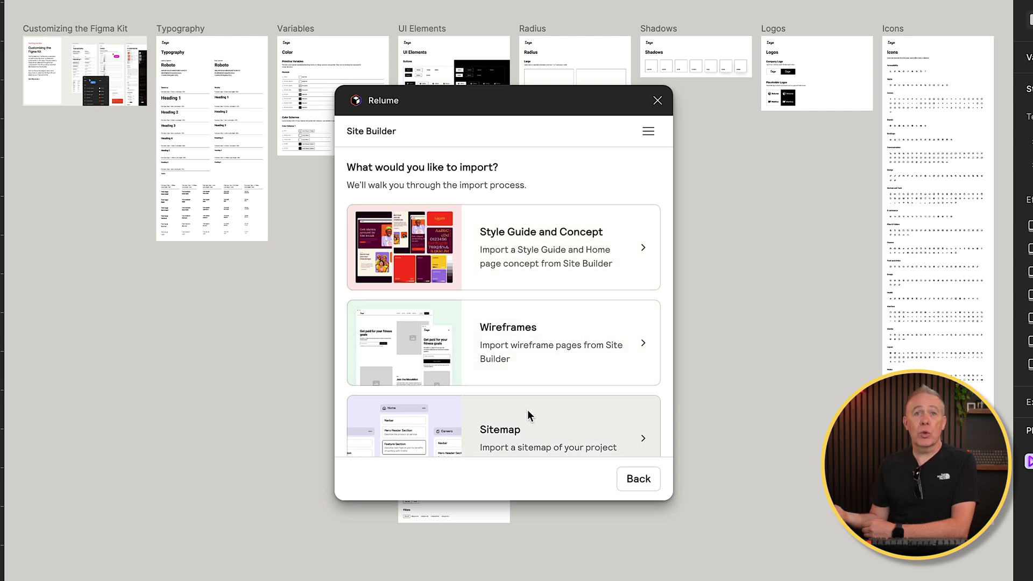
Import the Premium Landscape Design style guide with home page Concept 1, then close the Relume plugin.
left_click(524, 251)
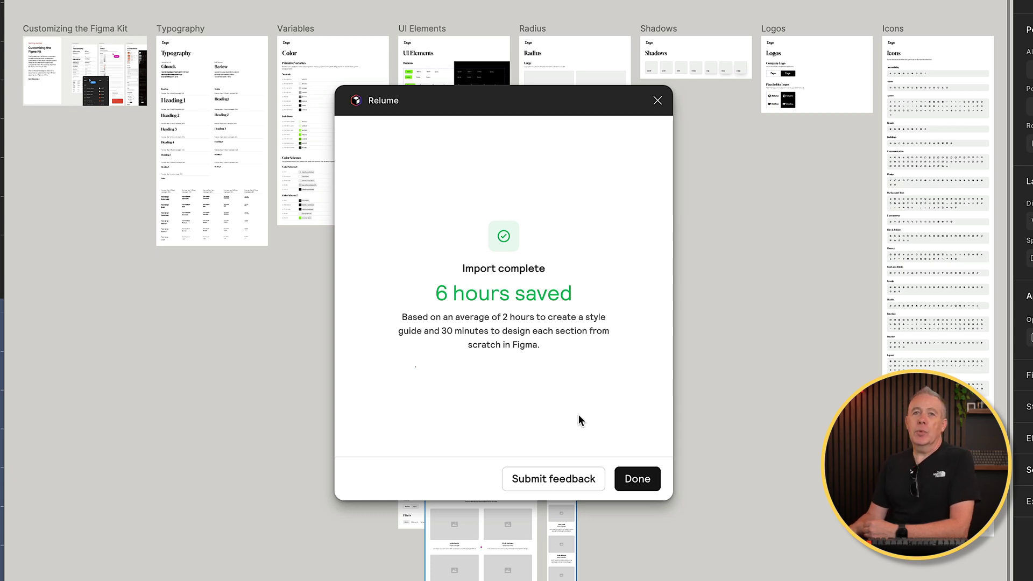
left_click(640, 487)
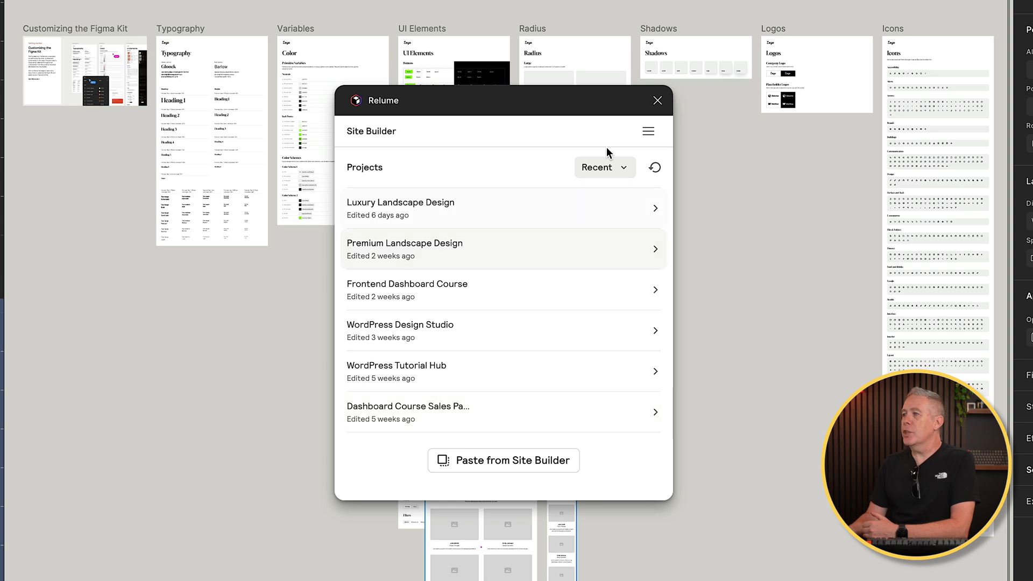
left_click(657, 100)
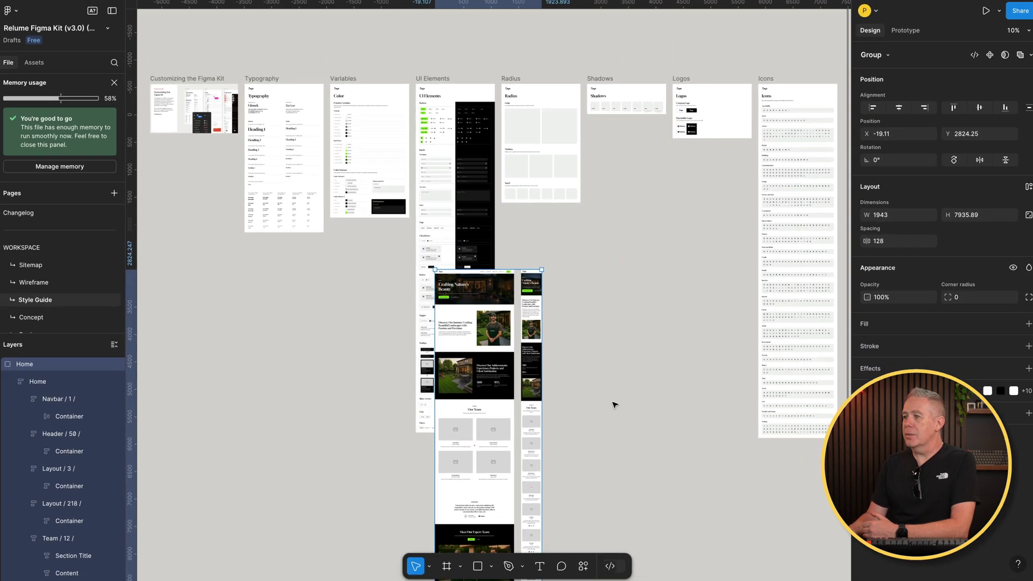
left_click(117, 381)
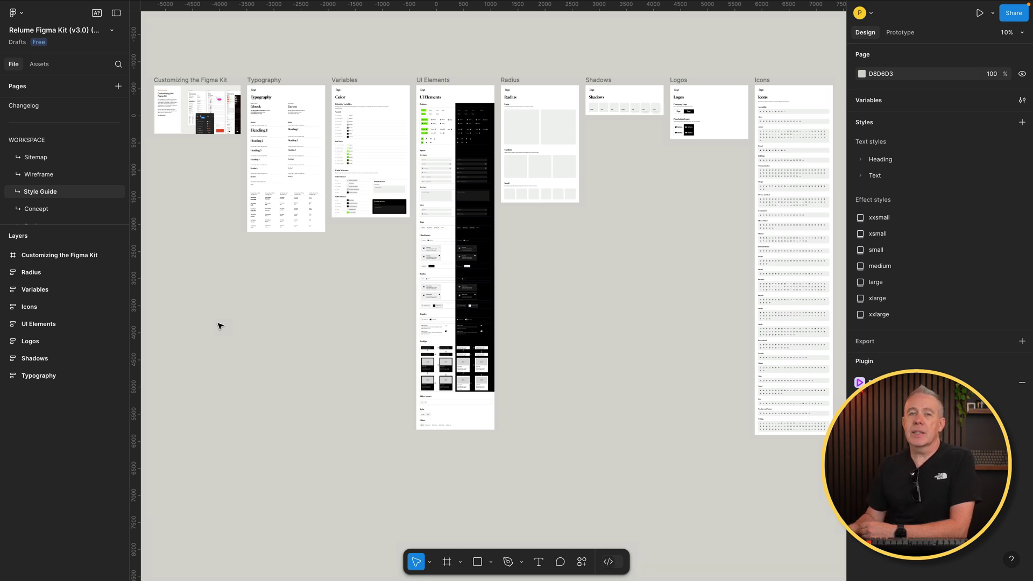
scroll(293, 310, "up", 5)
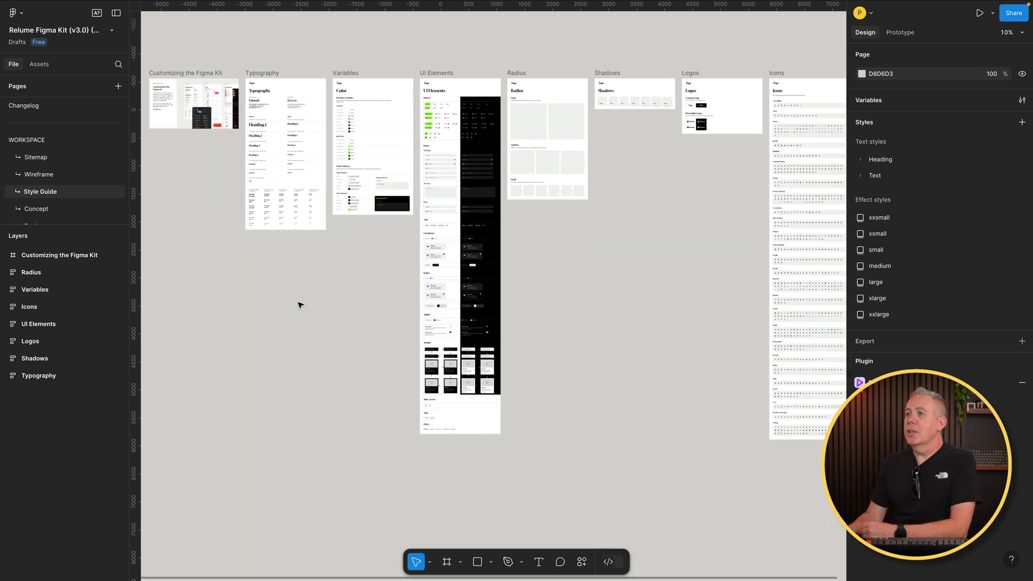
scroll(299, 305, "up", 5)
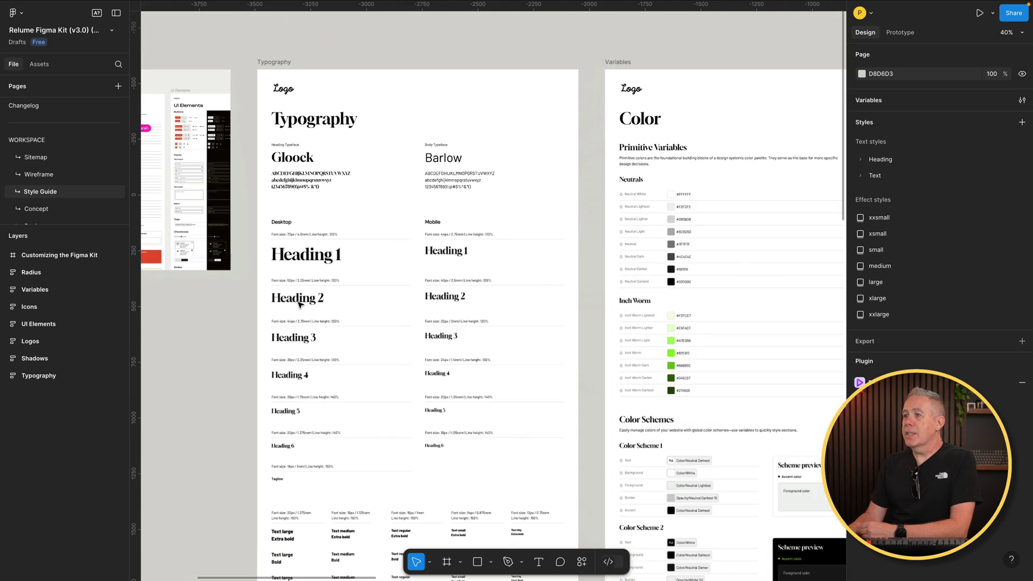
scroll(299, 305, "up", 2)
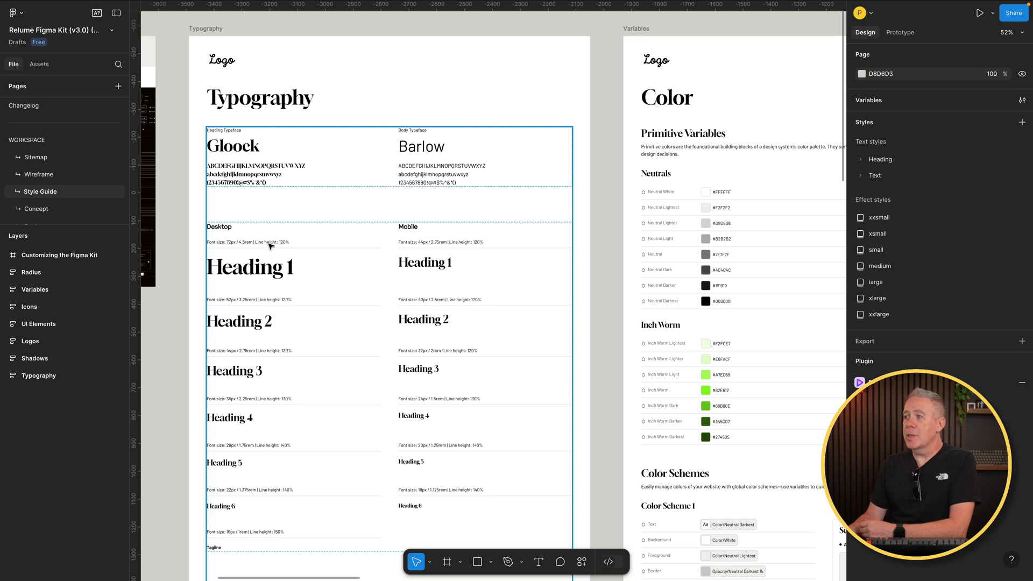
scroll(421, 276, "down", 8)
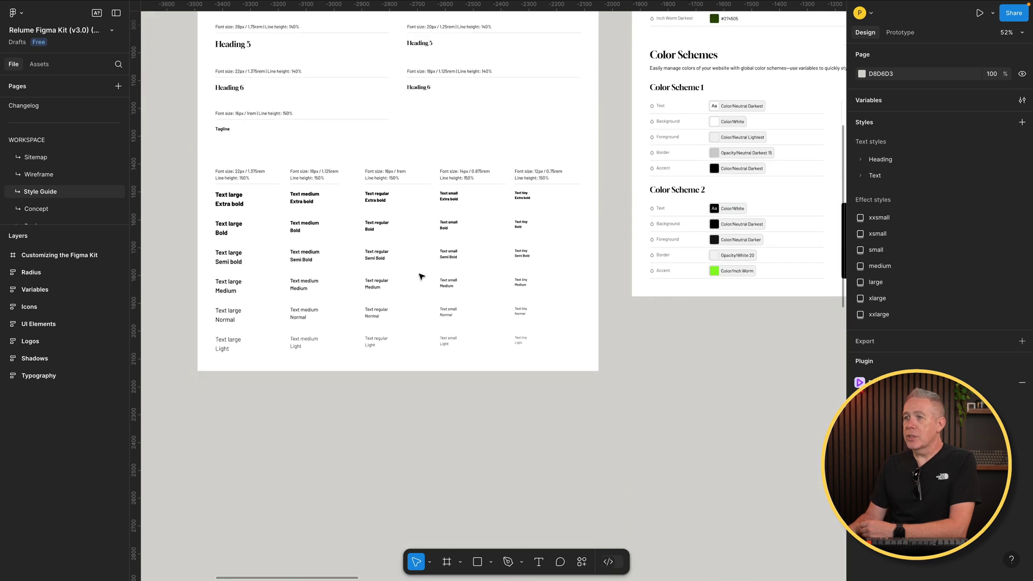
scroll(422, 275, "up", 1)
scroll(421, 276, "up", 7)
scroll(421, 276, "right", 7)
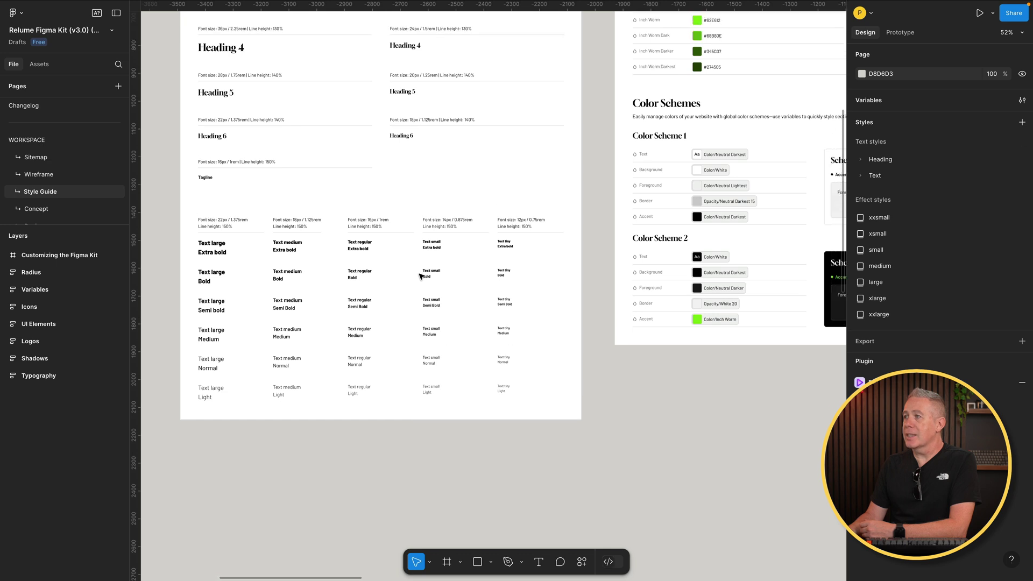
scroll(421, 276, "right", 2)
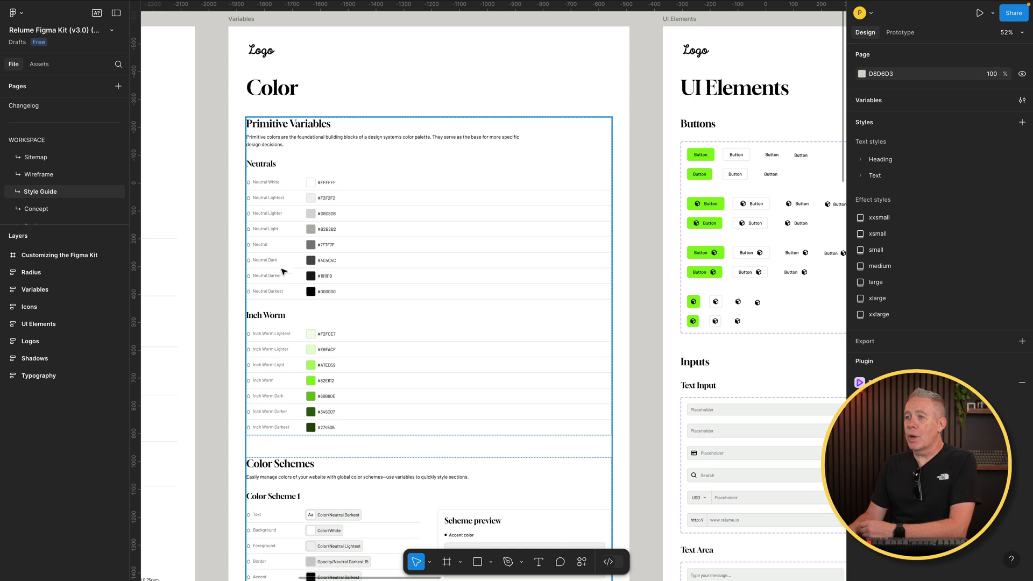
scroll(221, 345, "down", 4)
scroll(221, 345, "left", 1)
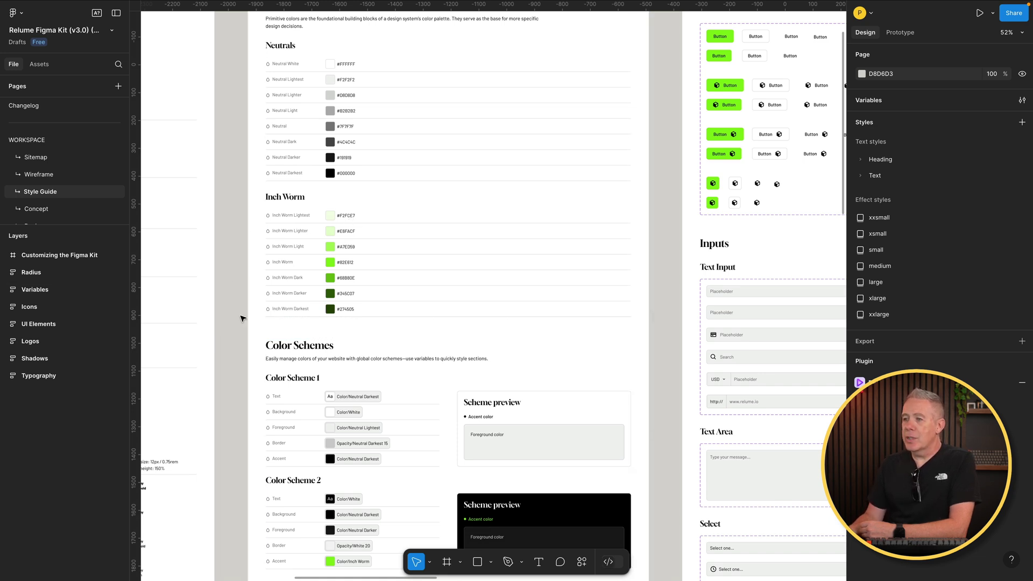
scroll(241, 326, "down", 5)
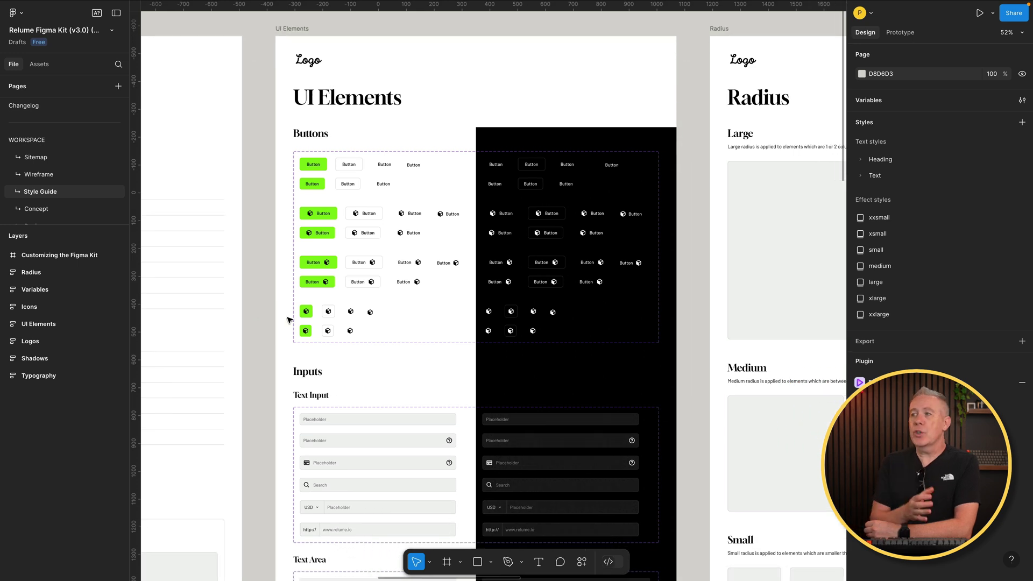
scroll(288, 320, "right", 1)
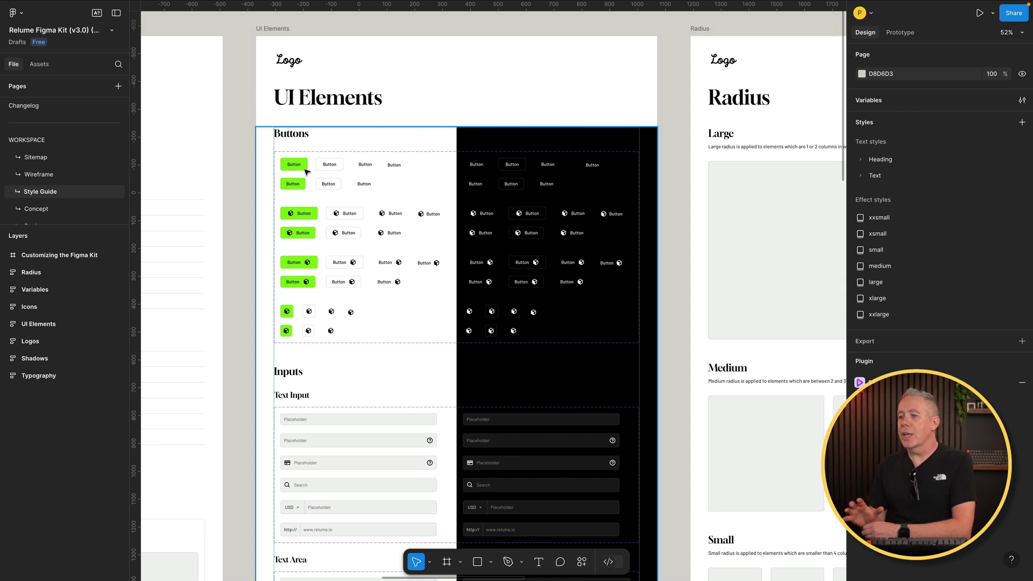
scroll(306, 171, "down", 10)
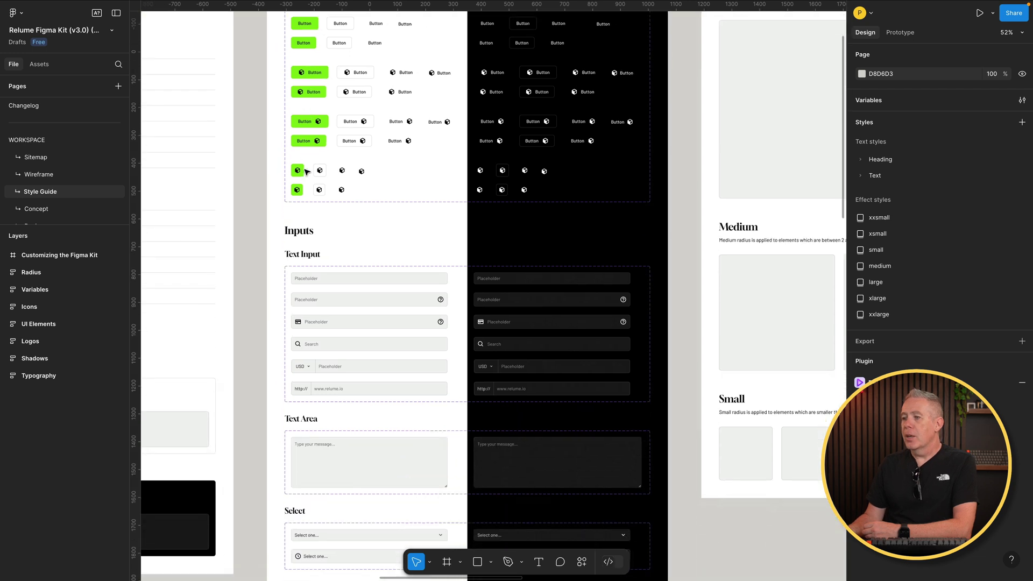
scroll(305, 171, "down", 13)
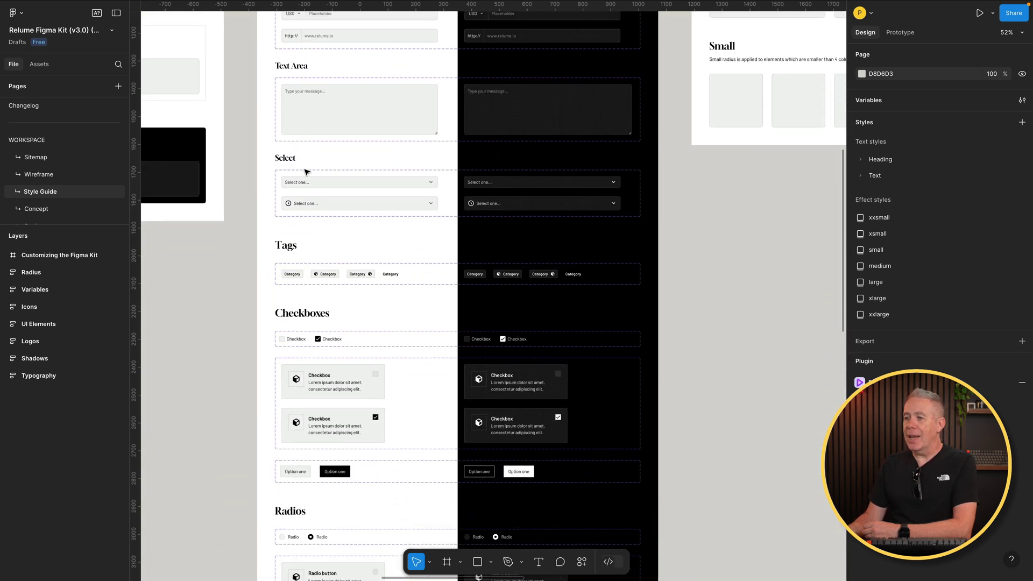
scroll(306, 171, "down", 17)
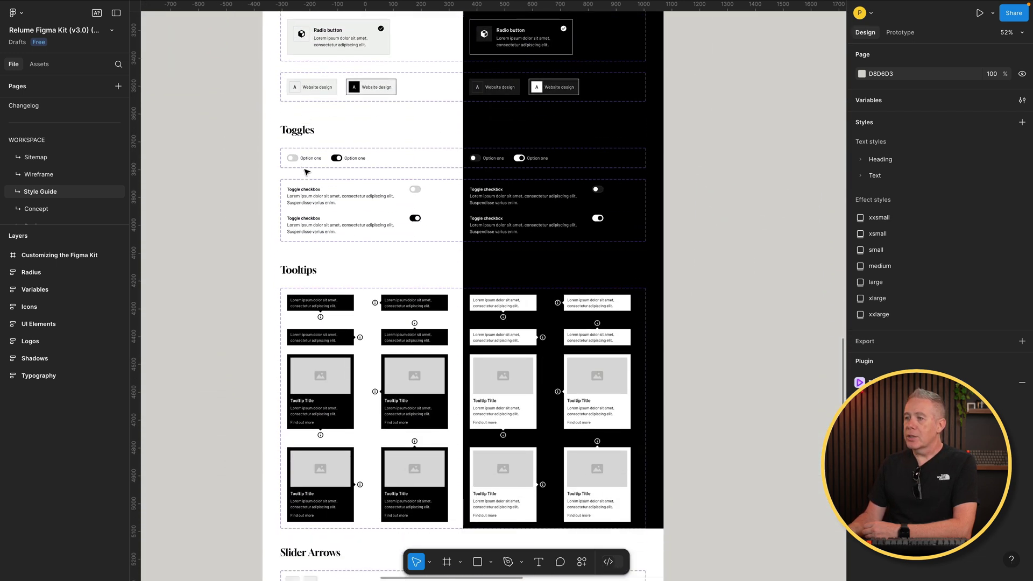
scroll(305, 171, "down", 6)
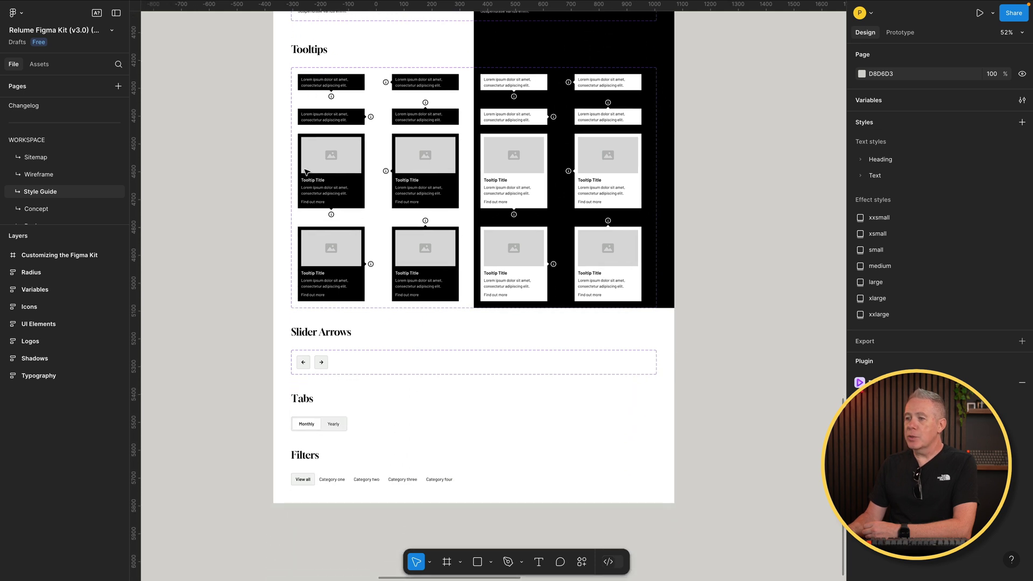
scroll(306, 171, "up", 20)
scroll(305, 172, "right", 15)
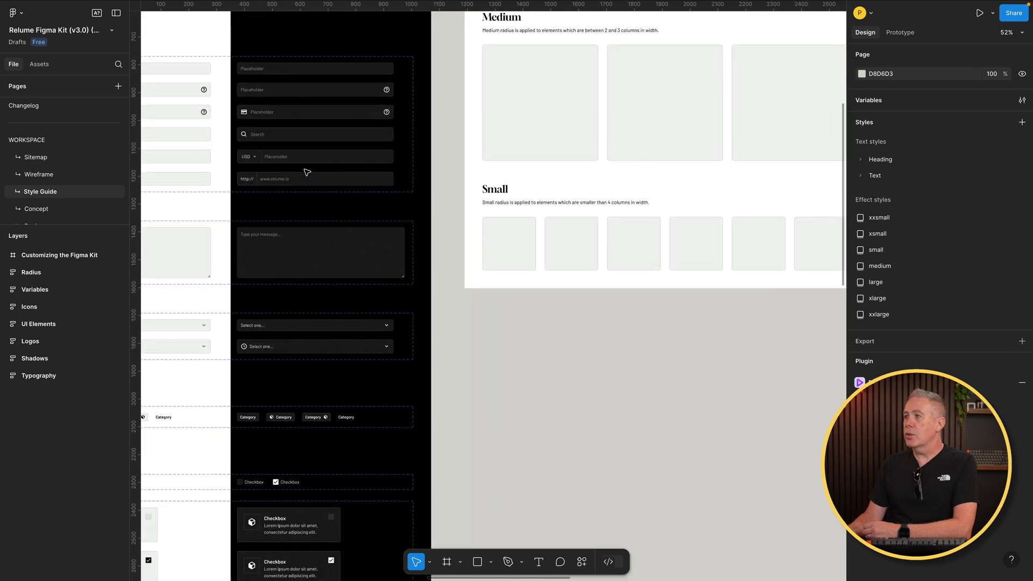
scroll(306, 171, "down", 1)
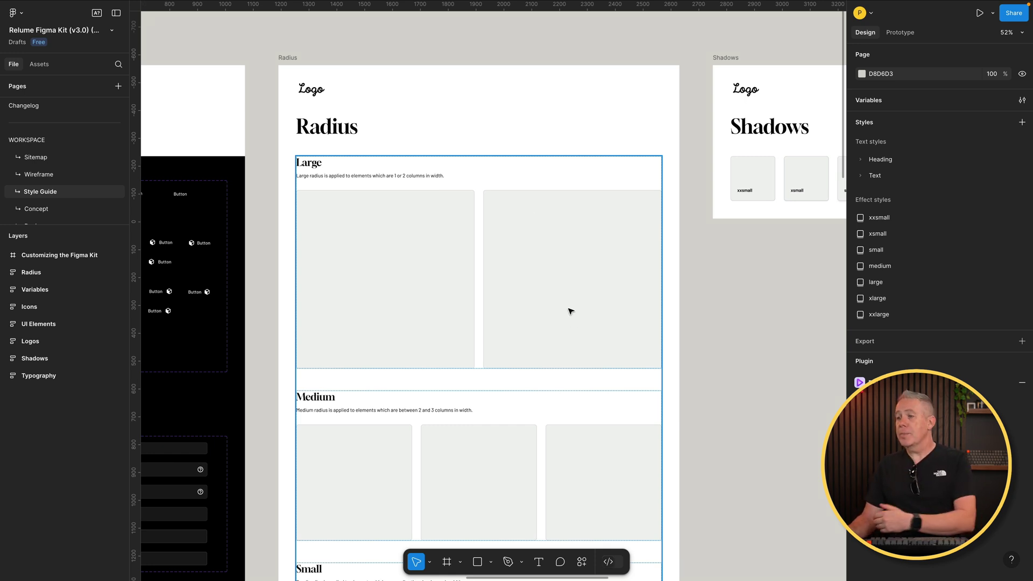
scroll(571, 311, "down", 5)
scroll(571, 311, "up", 7)
scroll(570, 311, "right", 4)
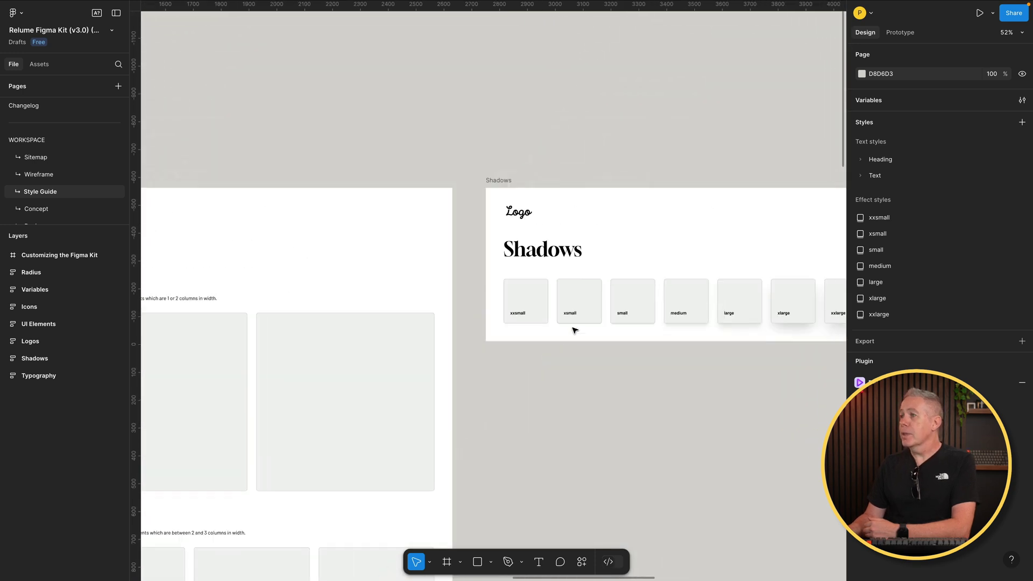
scroll(574, 330, "right", 3)
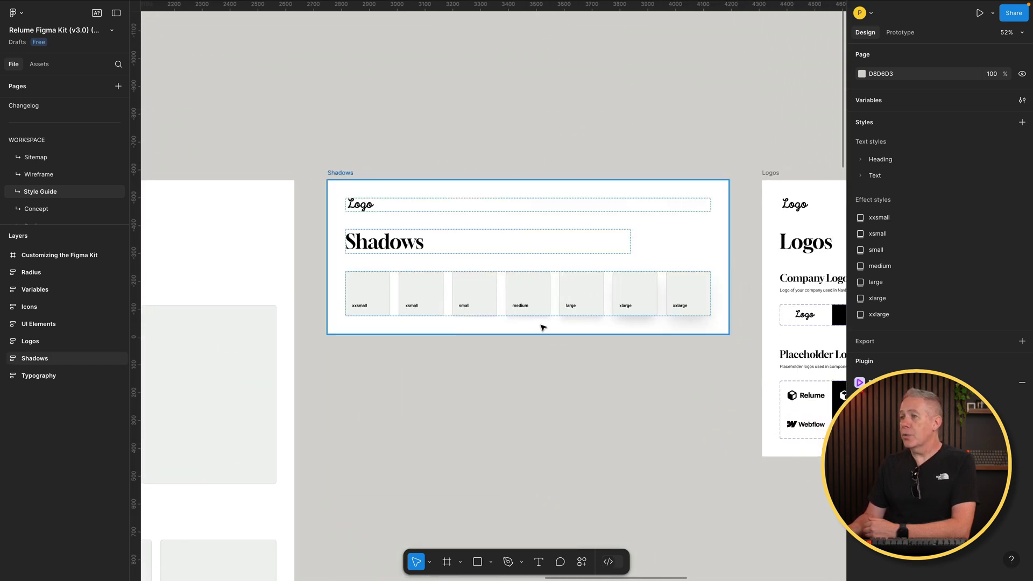
scroll(542, 327, "right", 5)
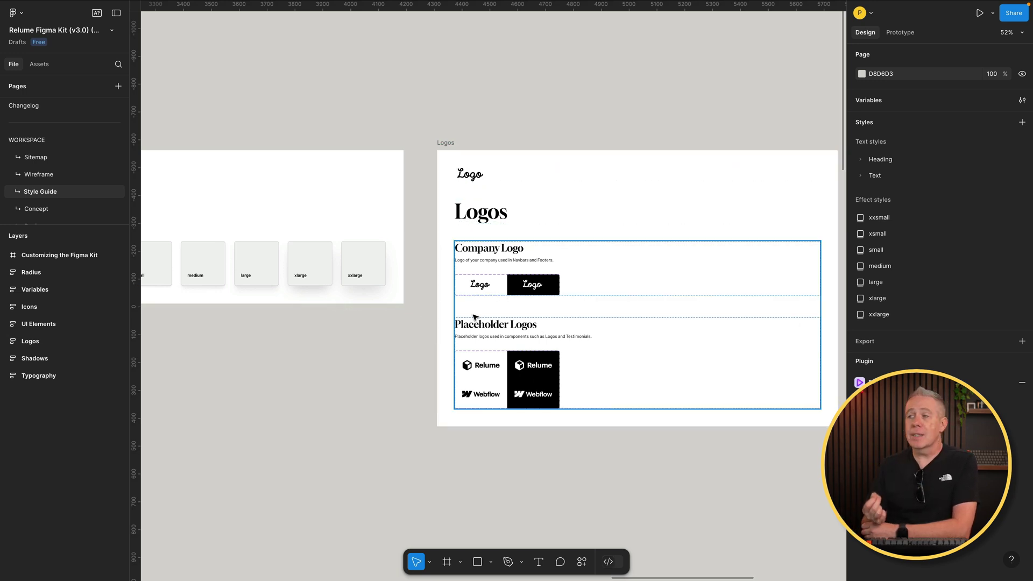
Select the Icons frame to the right of the Logos frame.
scroll(474, 317, "right", 10)
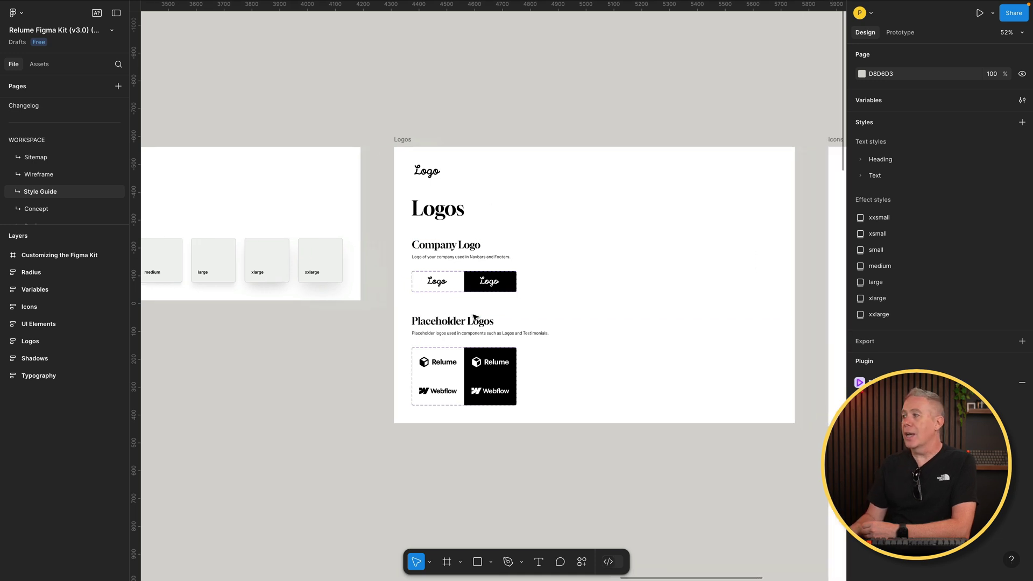
scroll(473, 317, "down", 2)
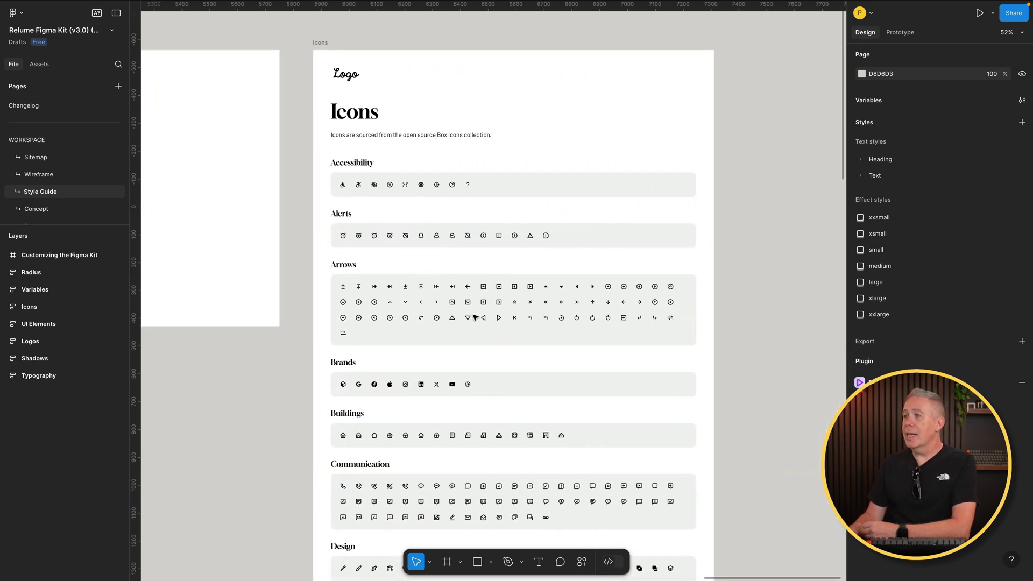
left_click(324, 151)
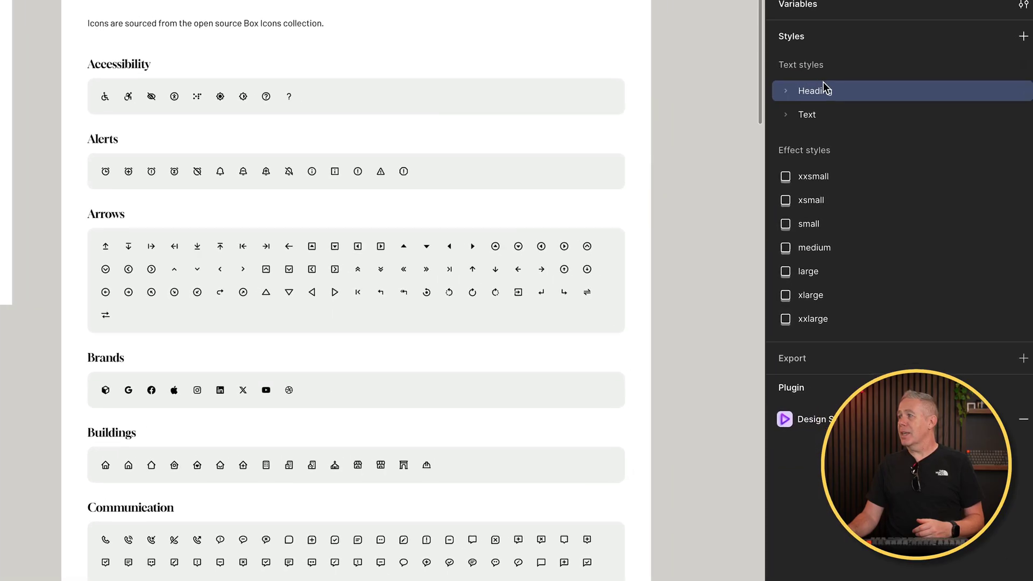
Expand the Heading Desktop and Mobile style groups and the Text style group.
left_click(768, 76)
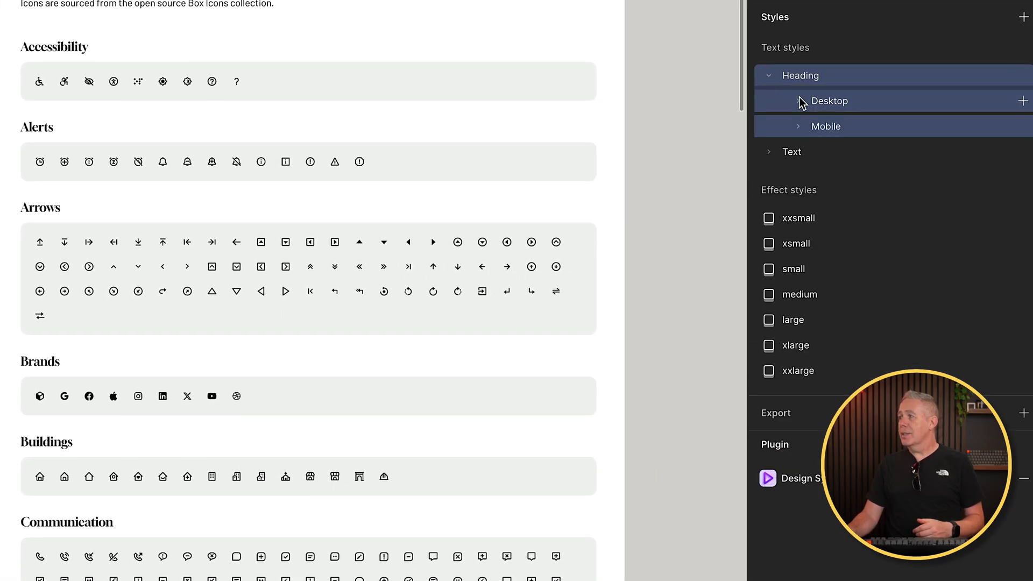
left_click(798, 100)
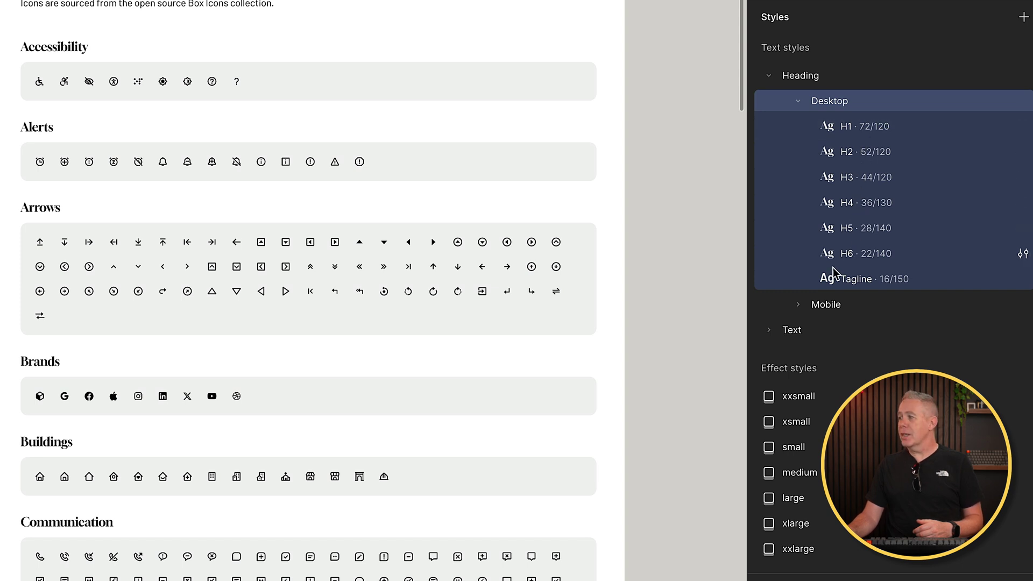
left_click(801, 305)
scroll(791, 323, "down", 3)
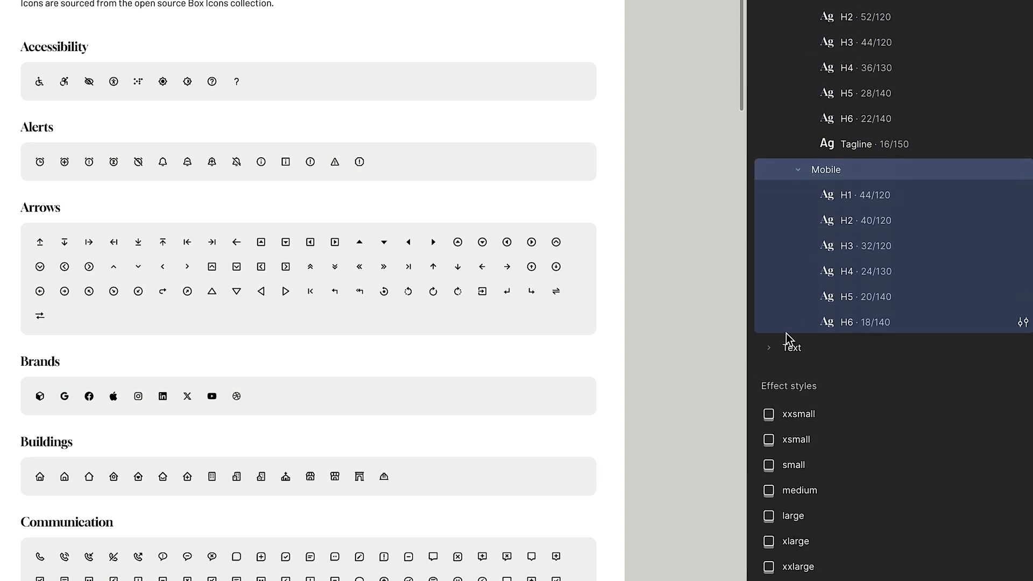
left_click(774, 346)
scroll(774, 346, "down", 2)
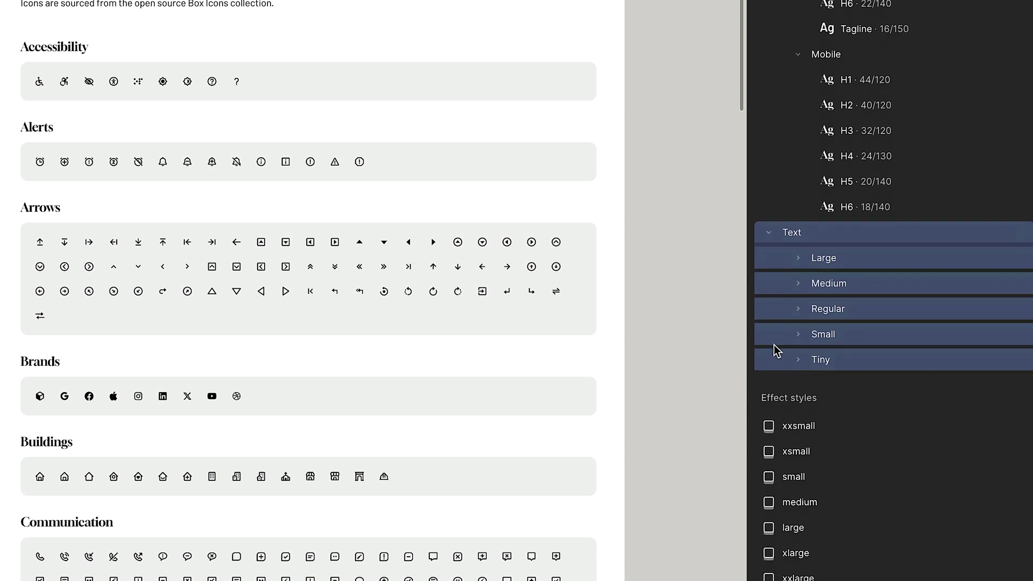
scroll(774, 347, "down", 1)
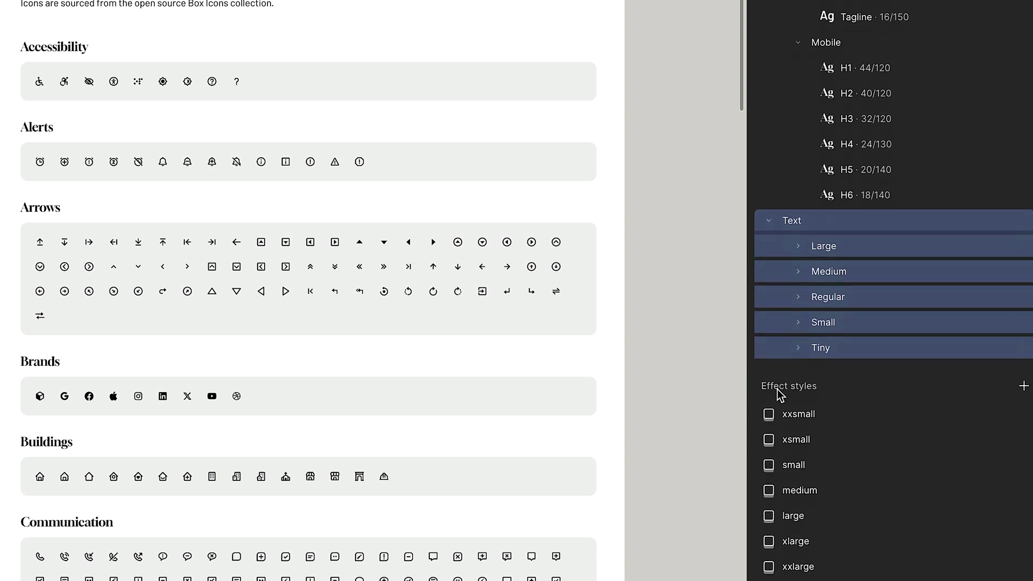
Inspect the xxsmall effect style in its edit dialog, then close it.
left_click(781, 418)
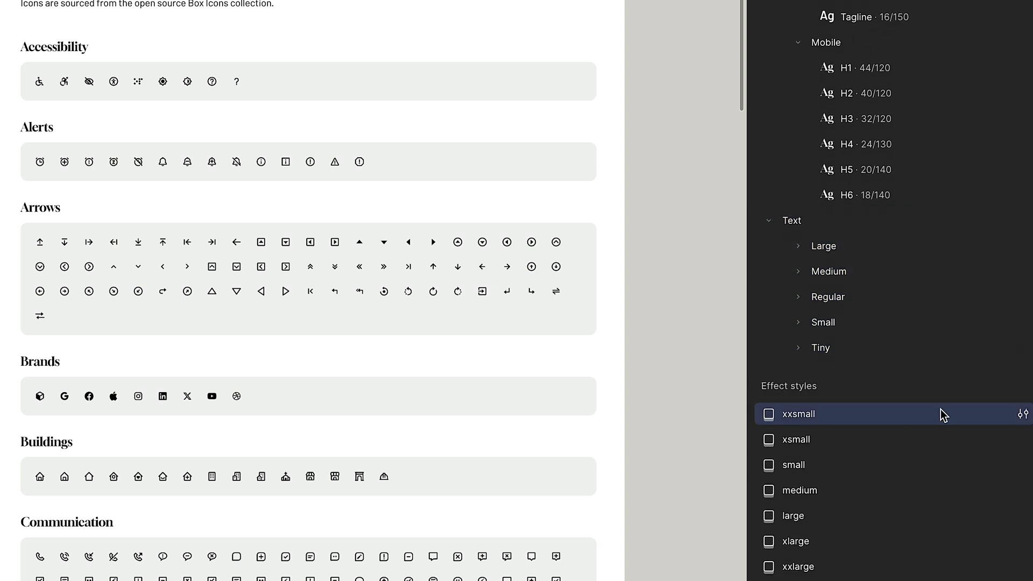
left_click(1022, 413)
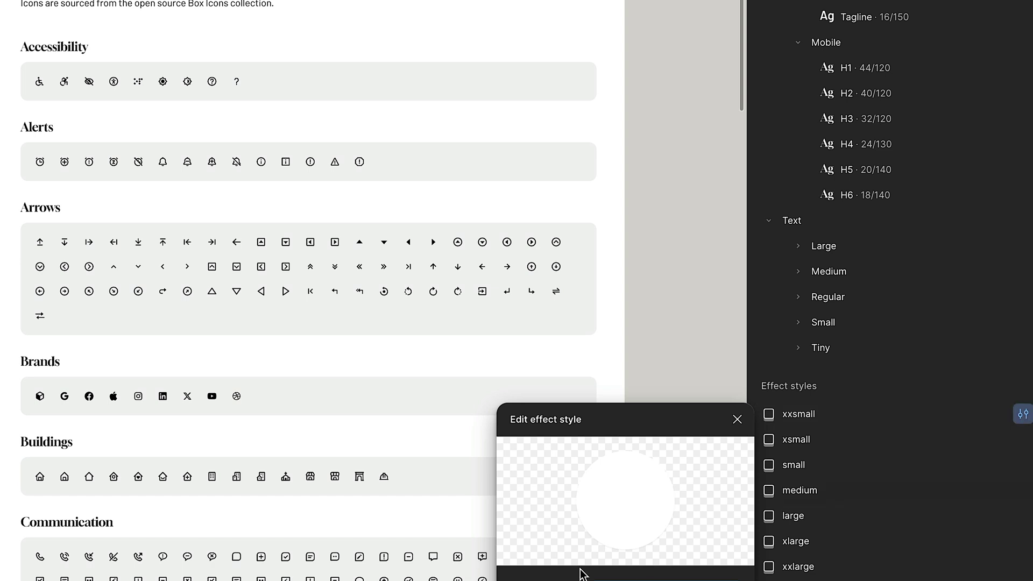
left_click(737, 419)
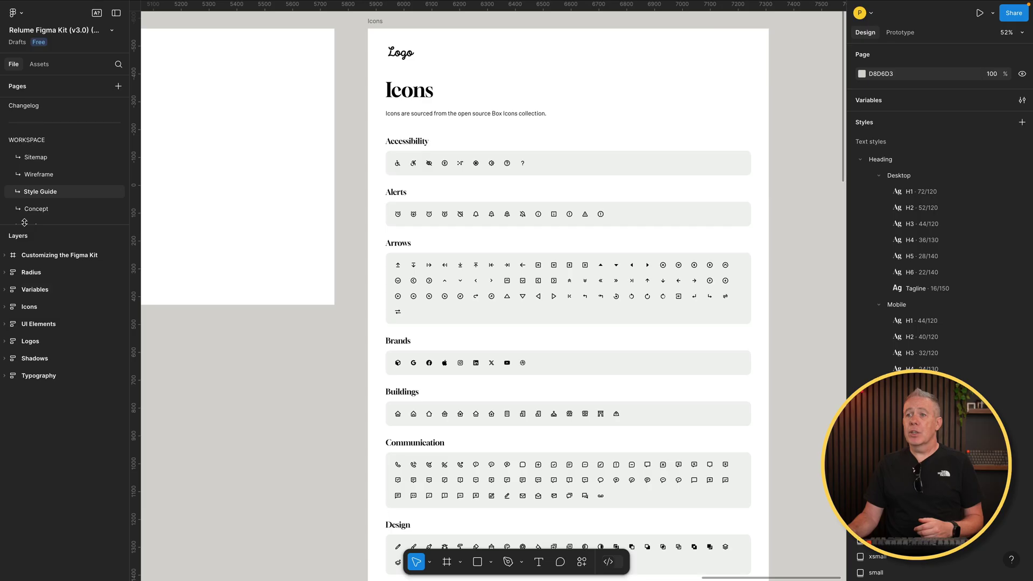
Go to the Concept page, enlarge the page list, and view the Navbars, Footers and Hero Headers pages.
left_click(32, 213)
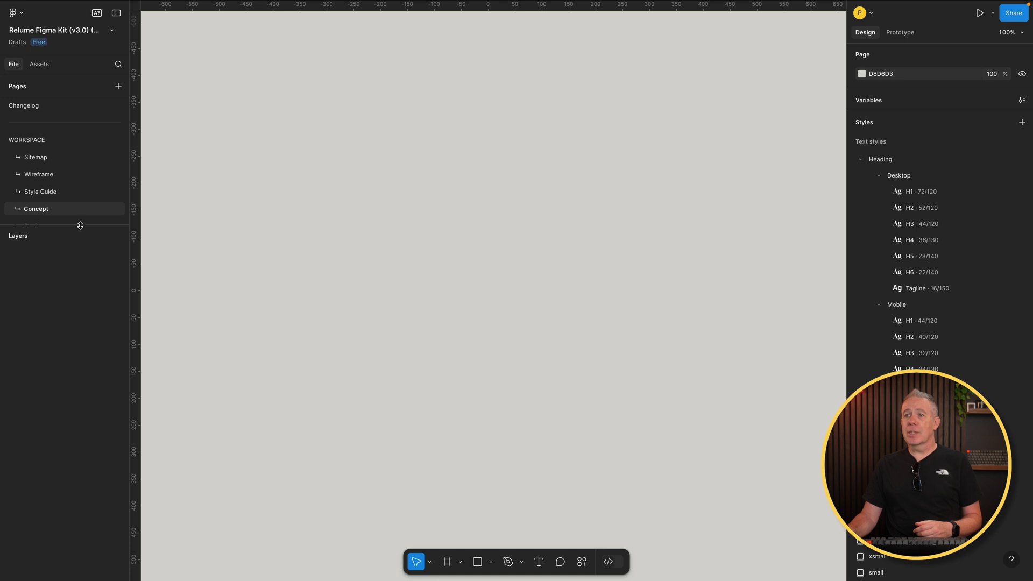
left_click_drag(80, 313, 80, 373)
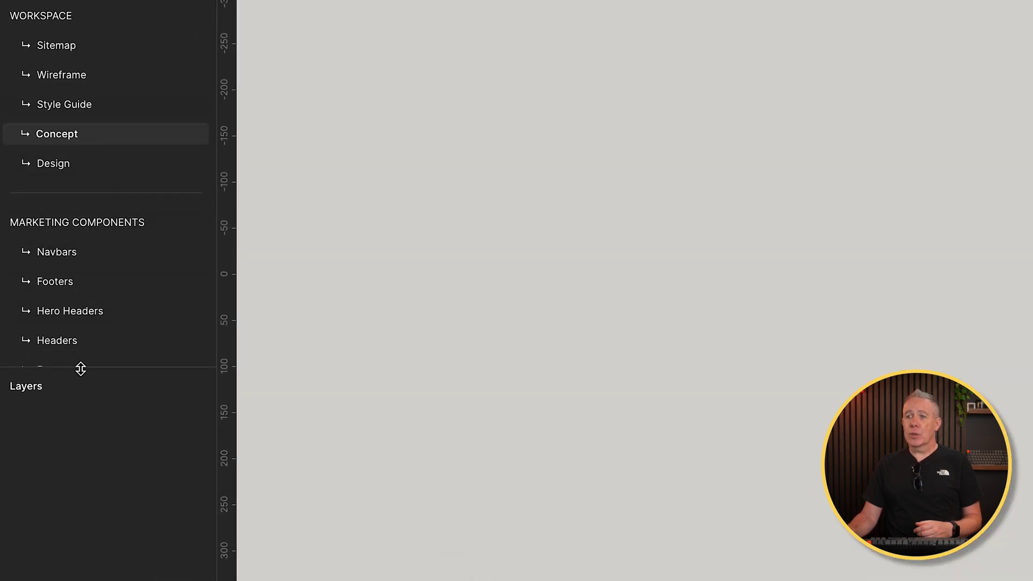
left_click_drag(81, 367, 81, 491)
left_click(67, 251)
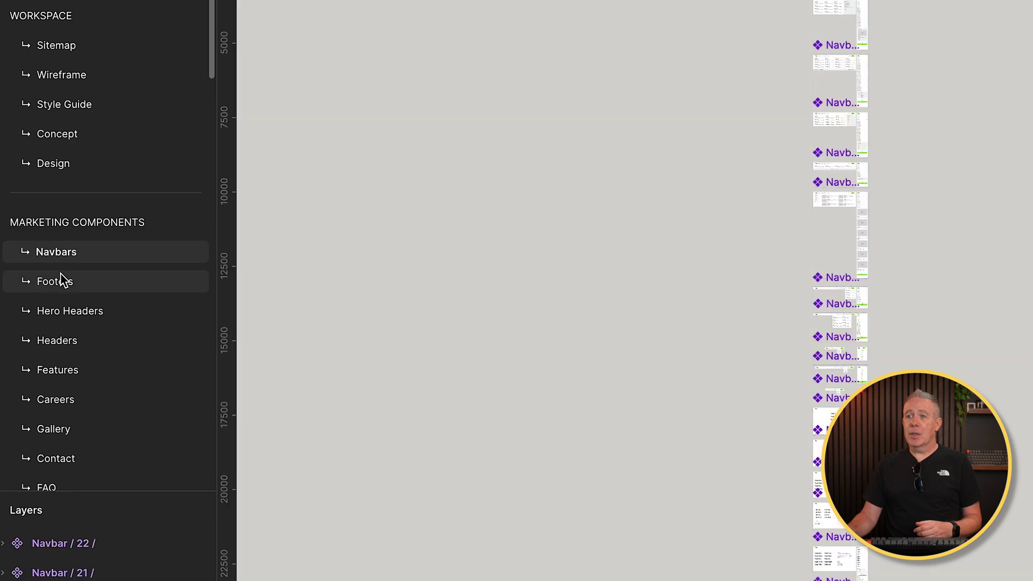
left_click(59, 284)
left_click(64, 307)
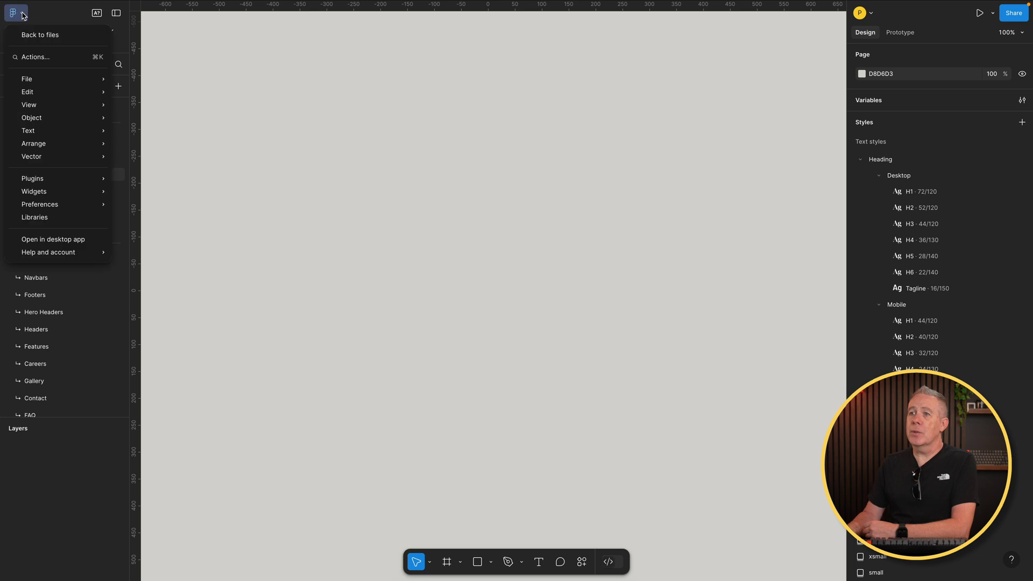
Launch the Relume plugin and choose a Wireframes import for Premium Landscape Design.
mouse_move(38, 181)
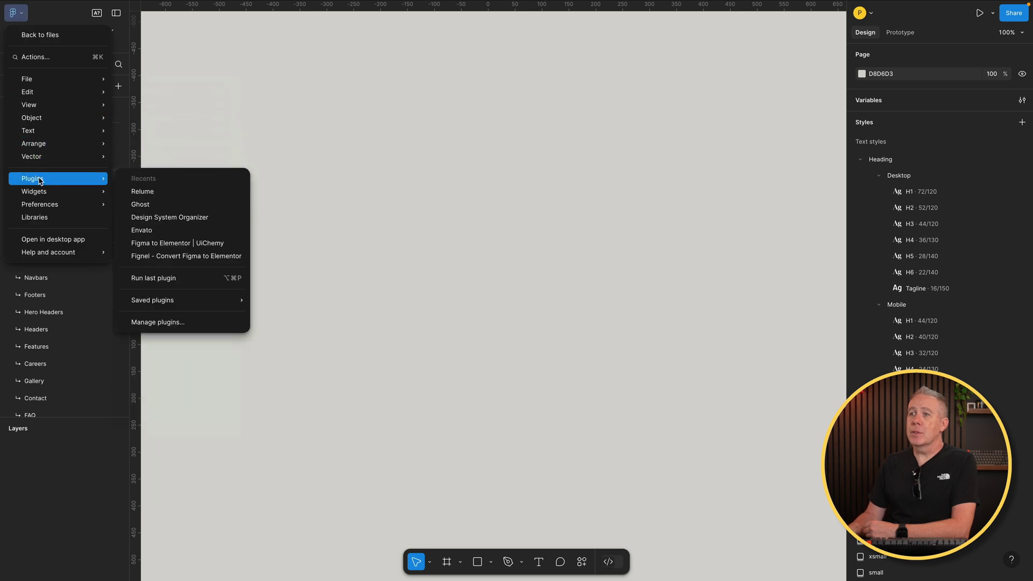
left_click(181, 194)
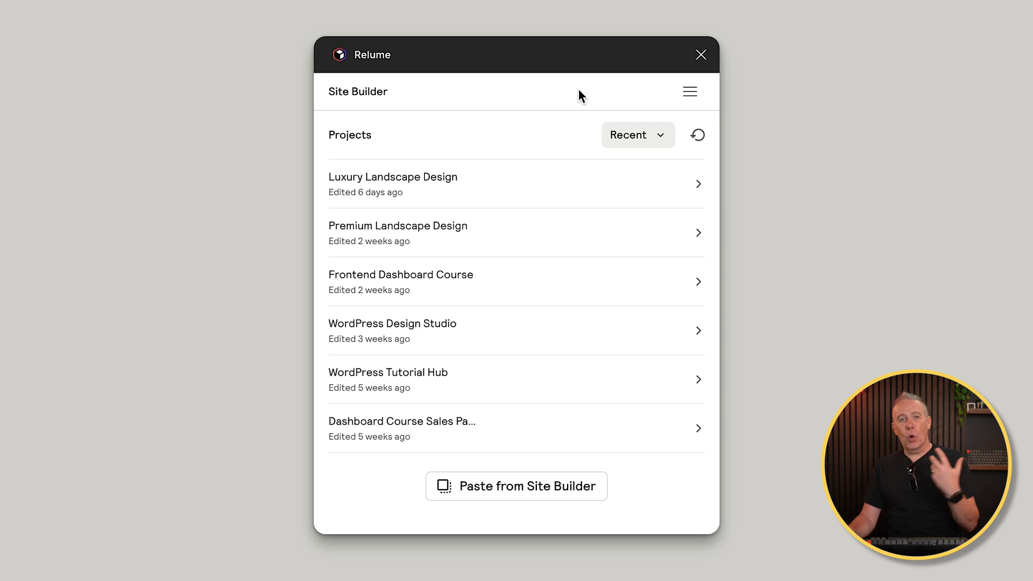
left_click(525, 229)
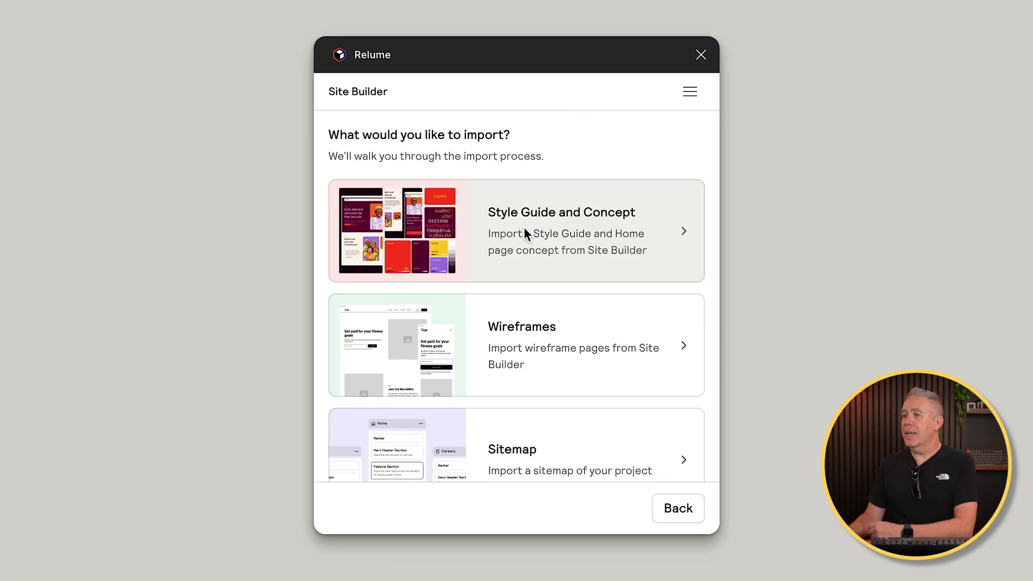
left_click(535, 337)
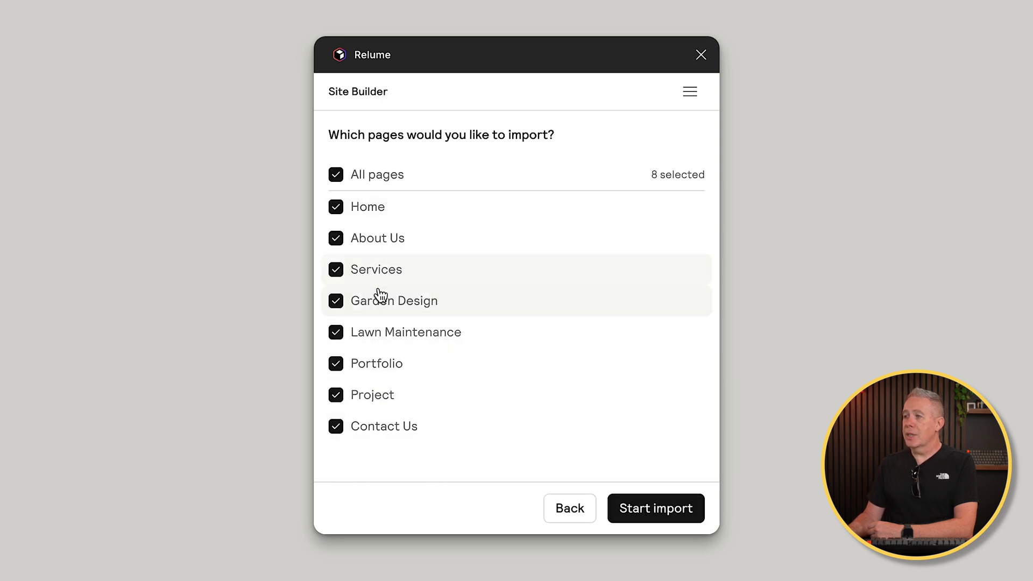
Exclude Contact Us, Garden Design and Services, then import Home, About Us, Portfolio and Project.
left_click(336, 426)
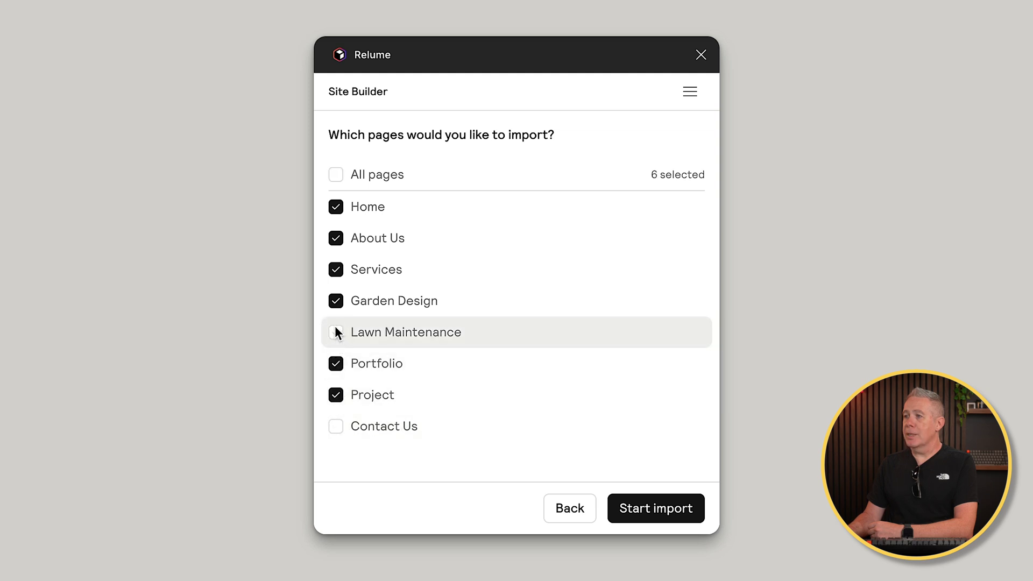
left_click(336, 301)
left_click(336, 269)
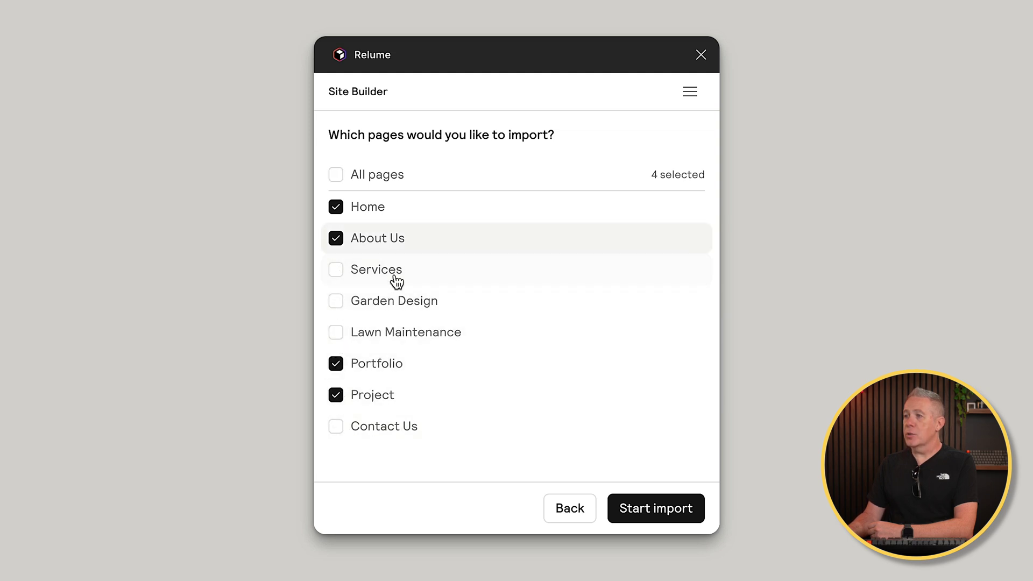
left_click(658, 514)
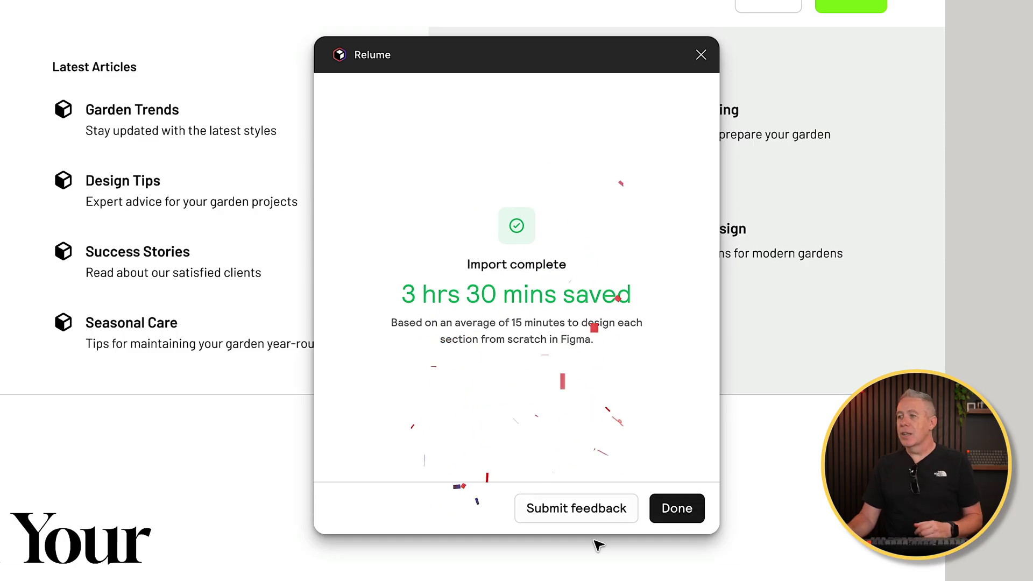
Confirm the completed four-page wireframe import with Done.
left_click(684, 509)
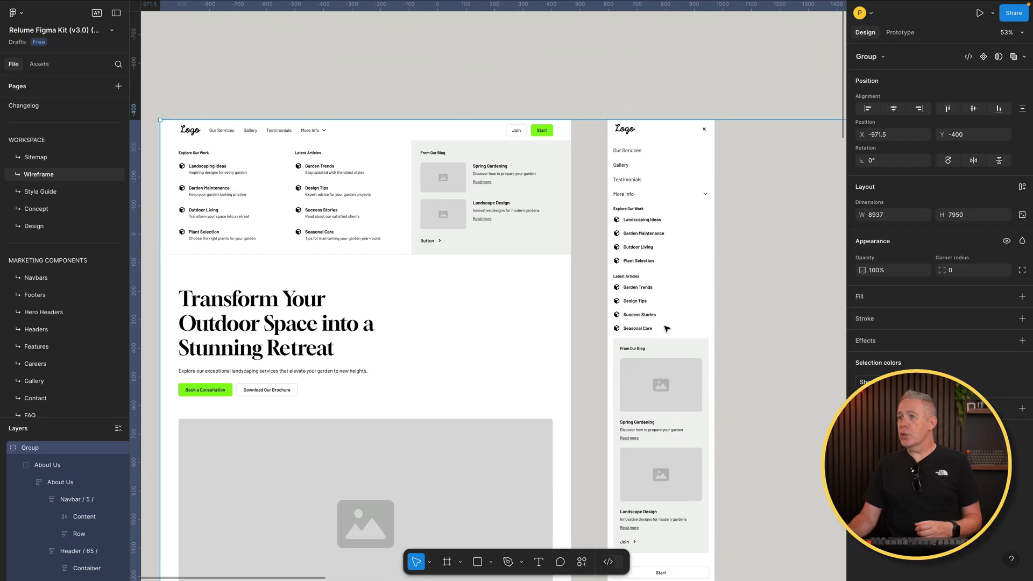
Pan around the Wireframe page to review the imported Home and About Us desktop and mobile wireframes.
scroll(666, 328, "down", 4)
scroll(666, 329, "left", 2)
scroll(666, 329, "down", 15)
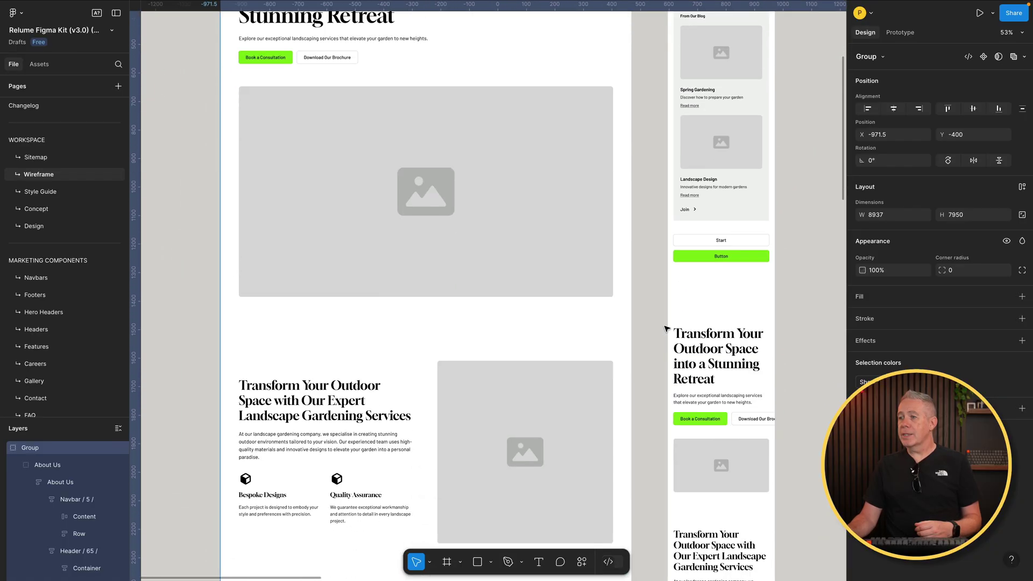
scroll(666, 329, "down", 10)
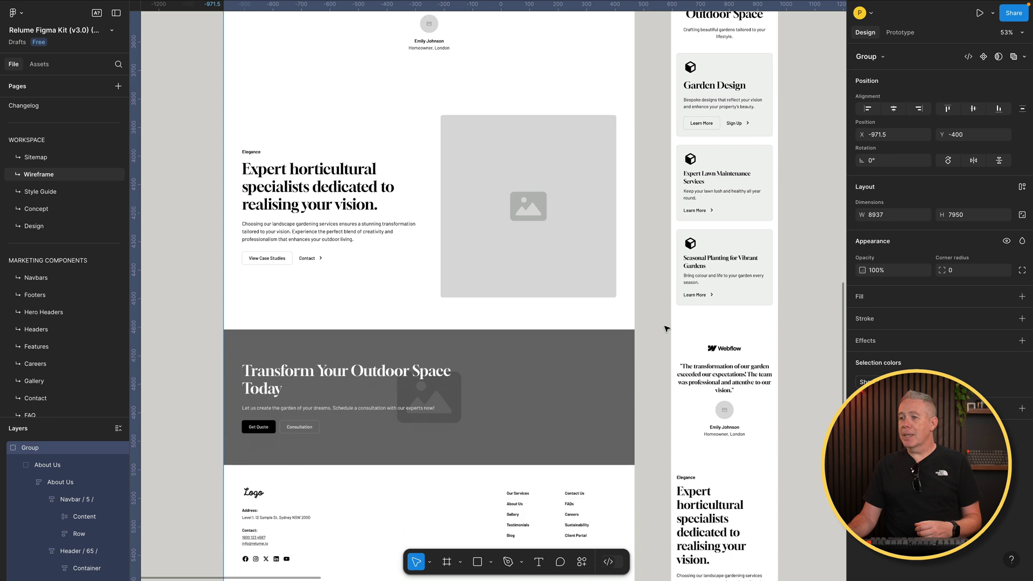
scroll(666, 326, "down", 3)
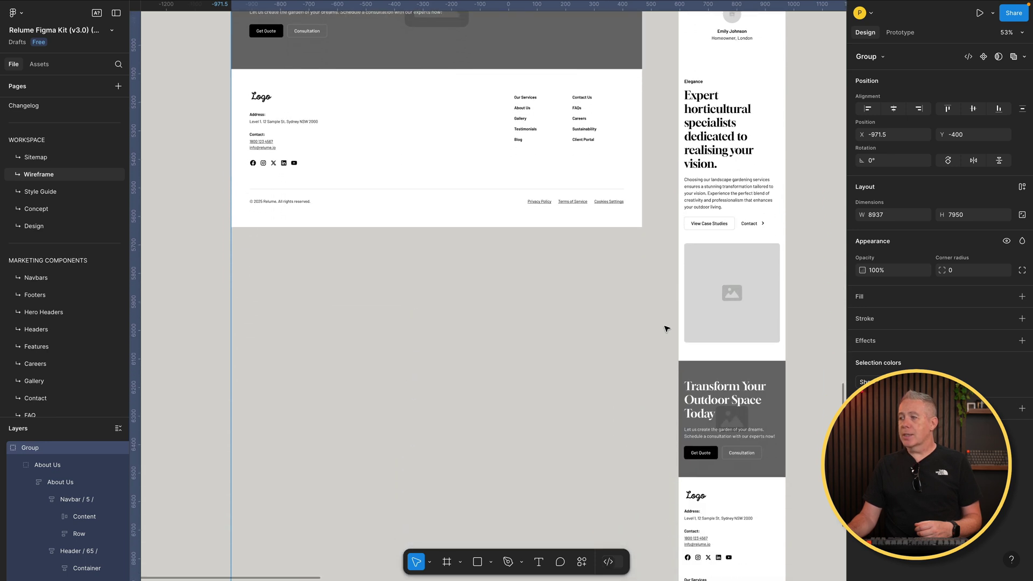
scroll(666, 325, "up", 5)
scroll(657, 393, "down", 1, "ctrl")
scroll(657, 392, "down", 3, "ctrl")
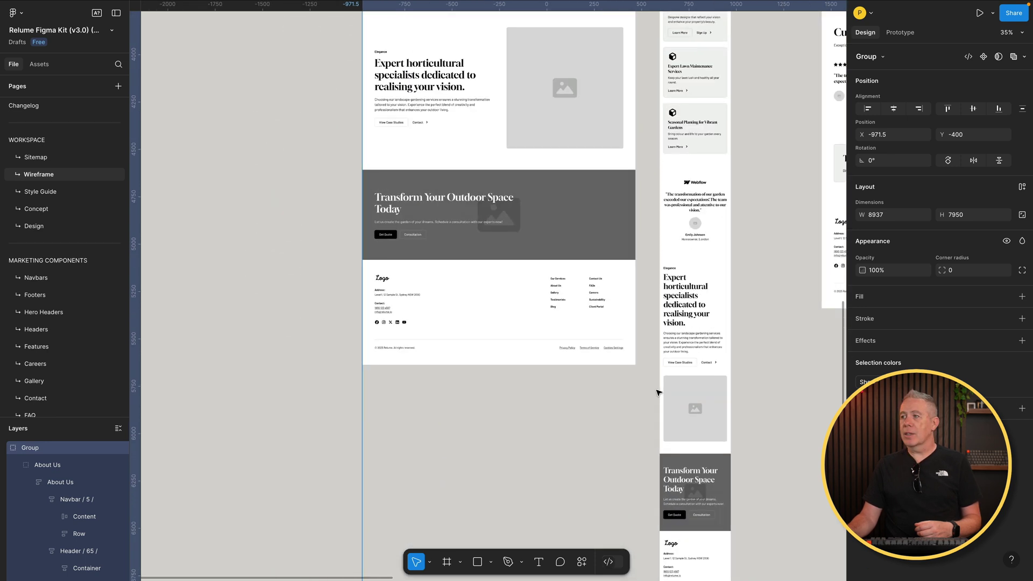
scroll(657, 393, "up", 10)
scroll(657, 392, "right", 3)
scroll(657, 393, "up", 10)
scroll(657, 393, "right", 10)
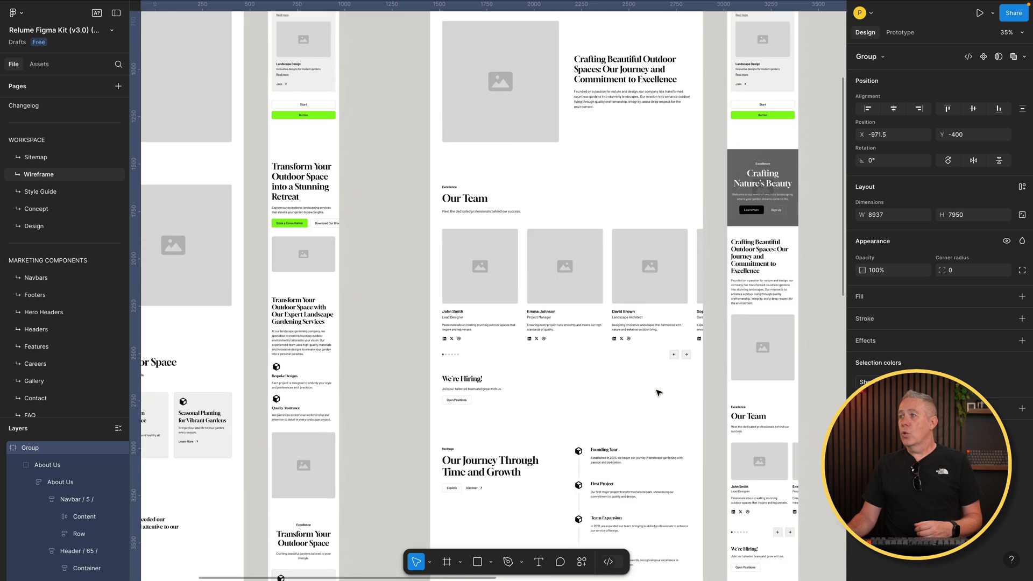